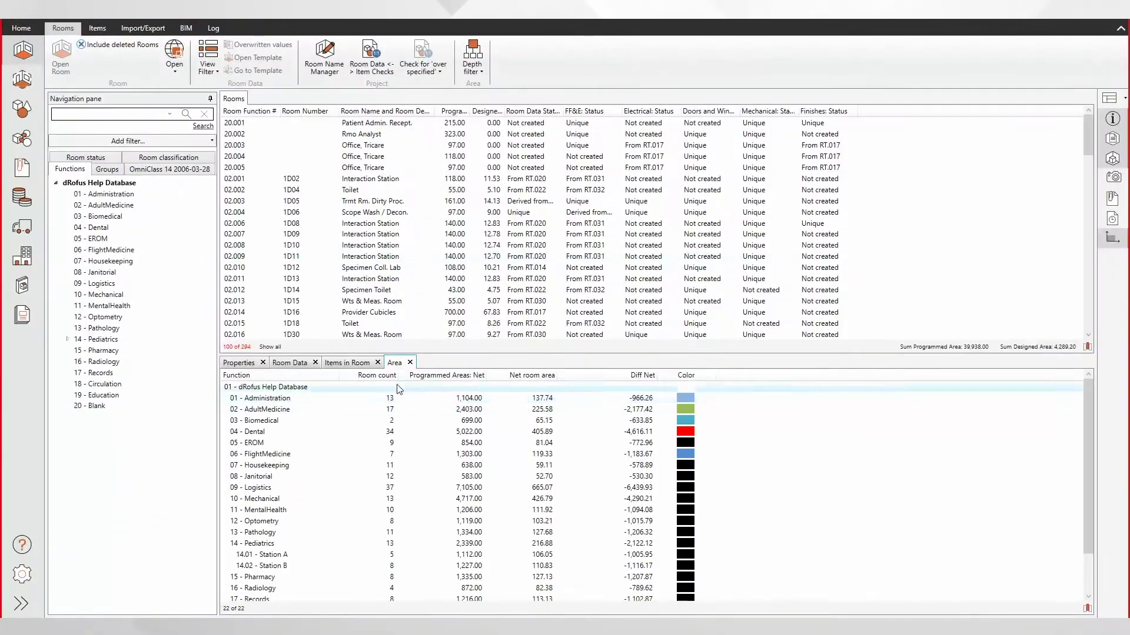
Step: Dock the Area summary and the change Log panel beside the room items list
drag(394, 363, 674, 222)
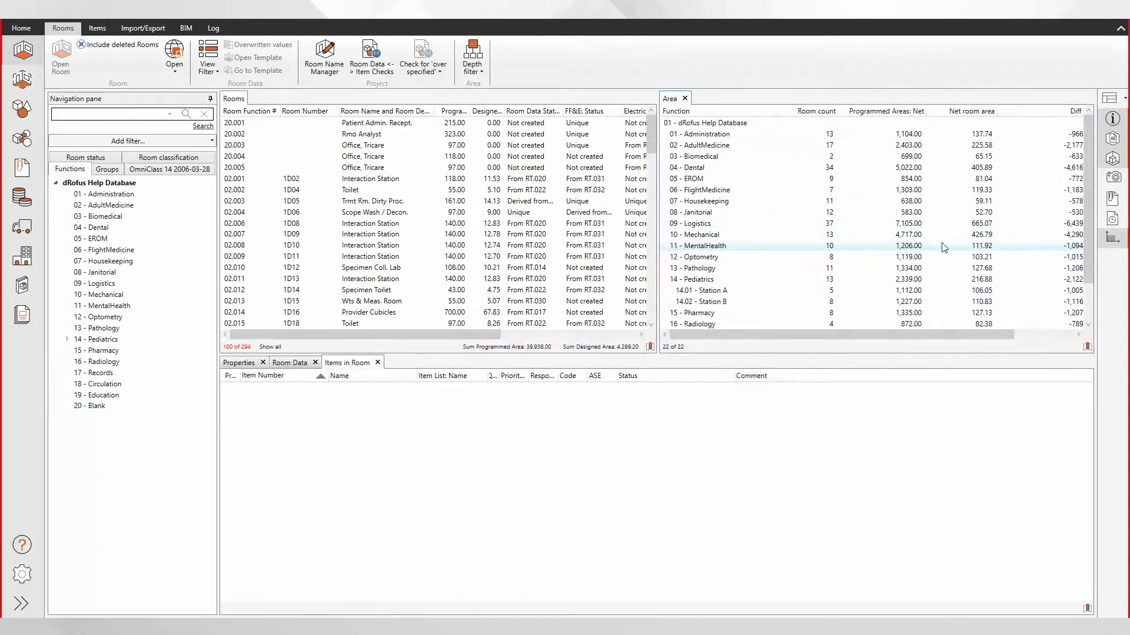
click(1095, 242)
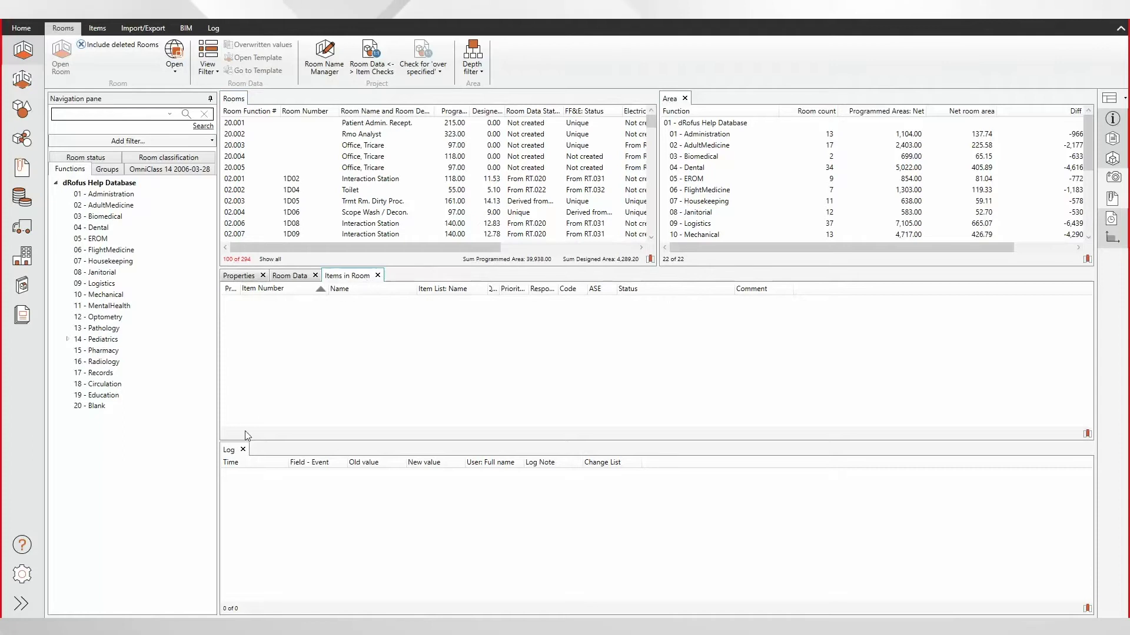
drag(232, 454, 676, 486)
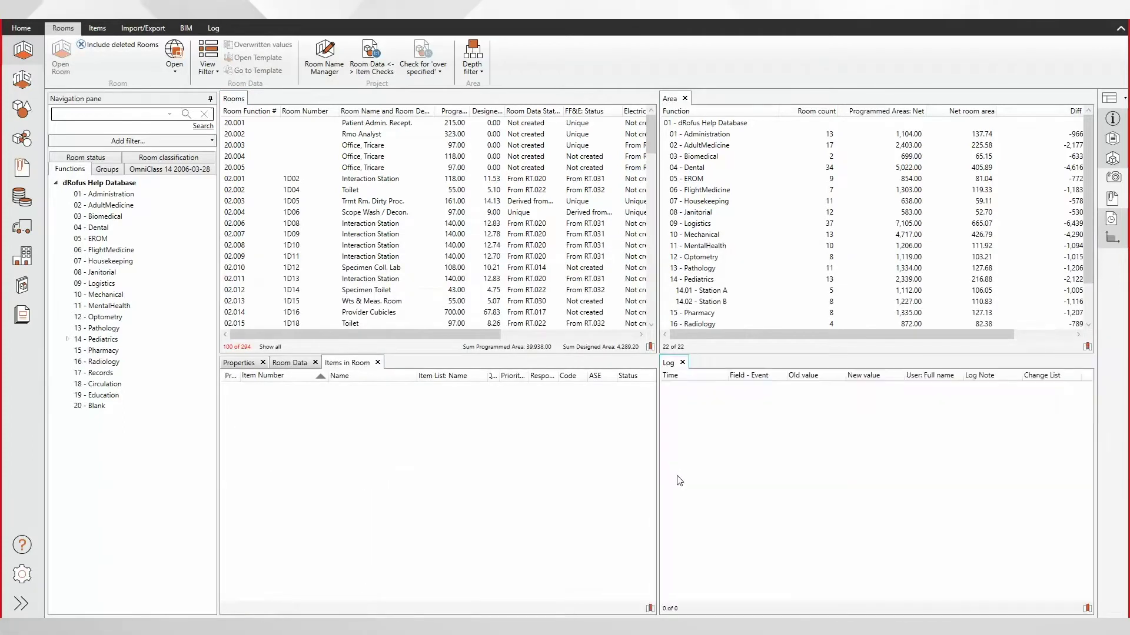
Step: Cancel saving a layout and switch the workspace back to the Default layout
click(1117, 99)
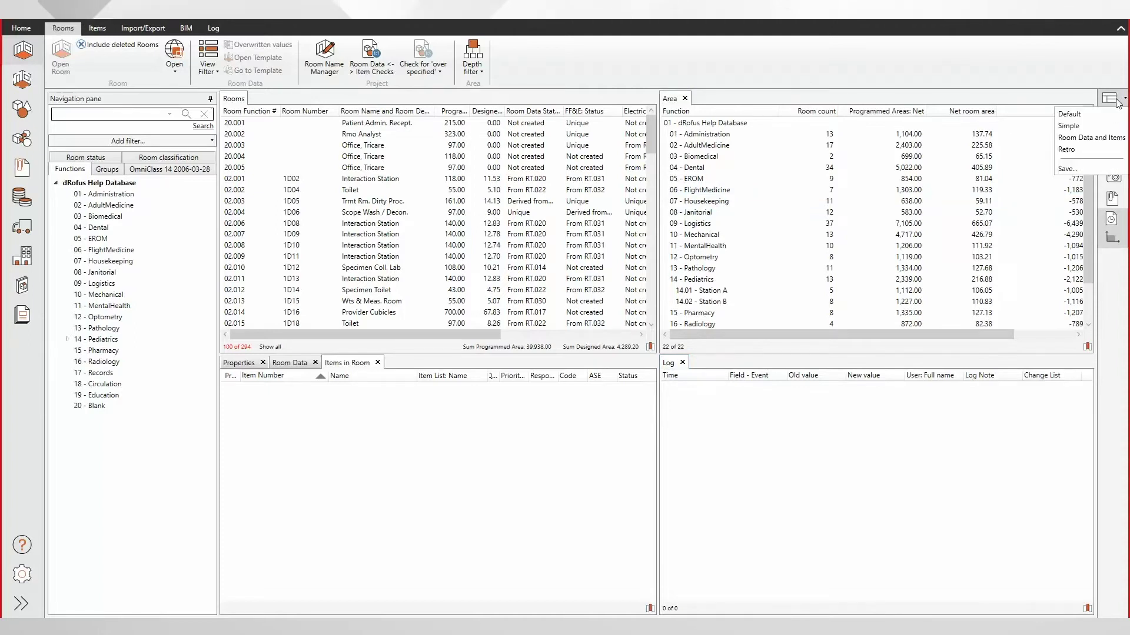
click(1082, 168)
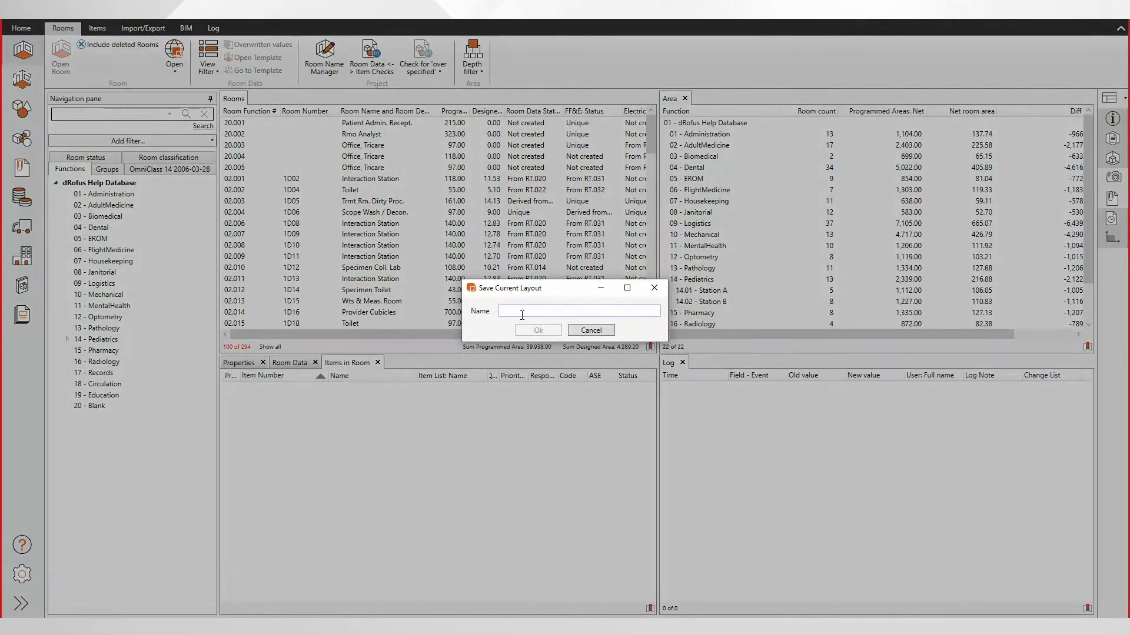
key(Escape)
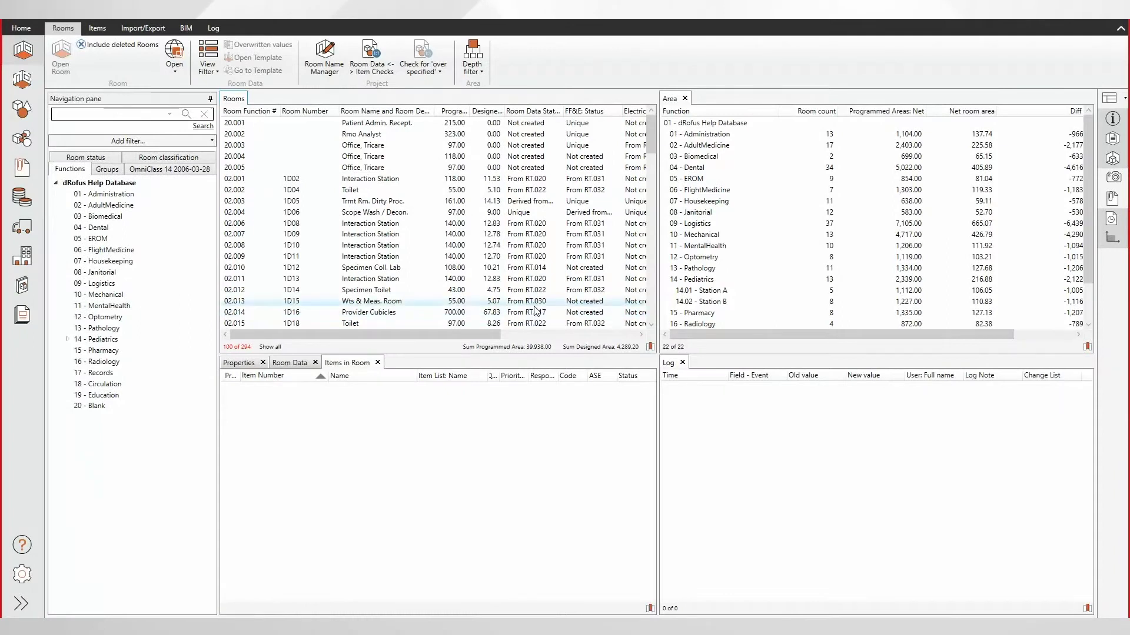
click(1108, 99)
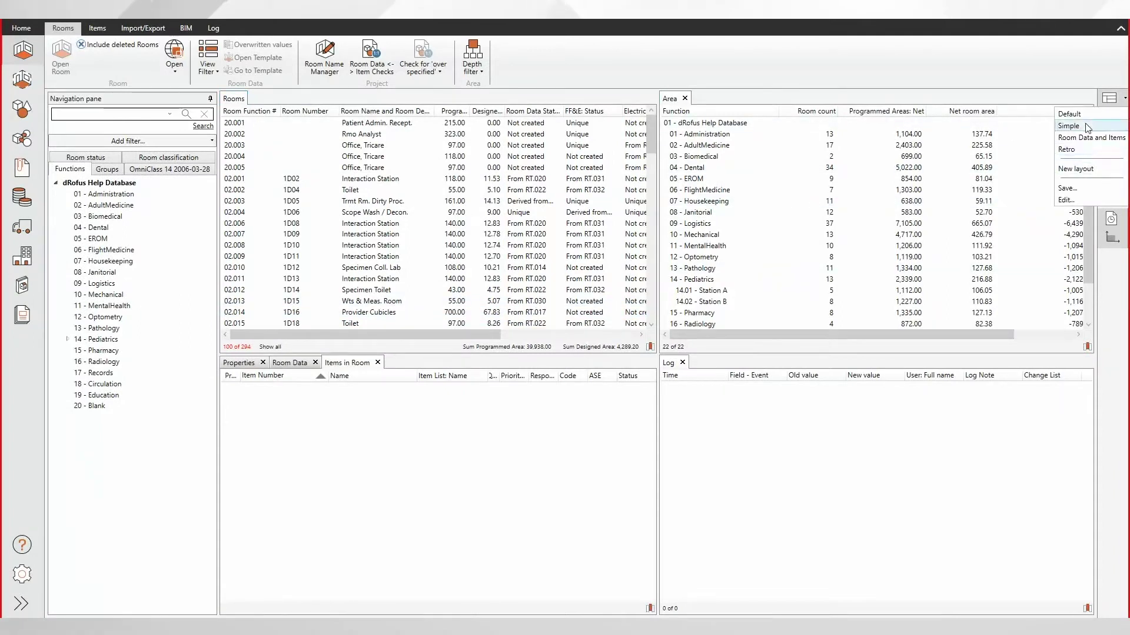
click(1084, 116)
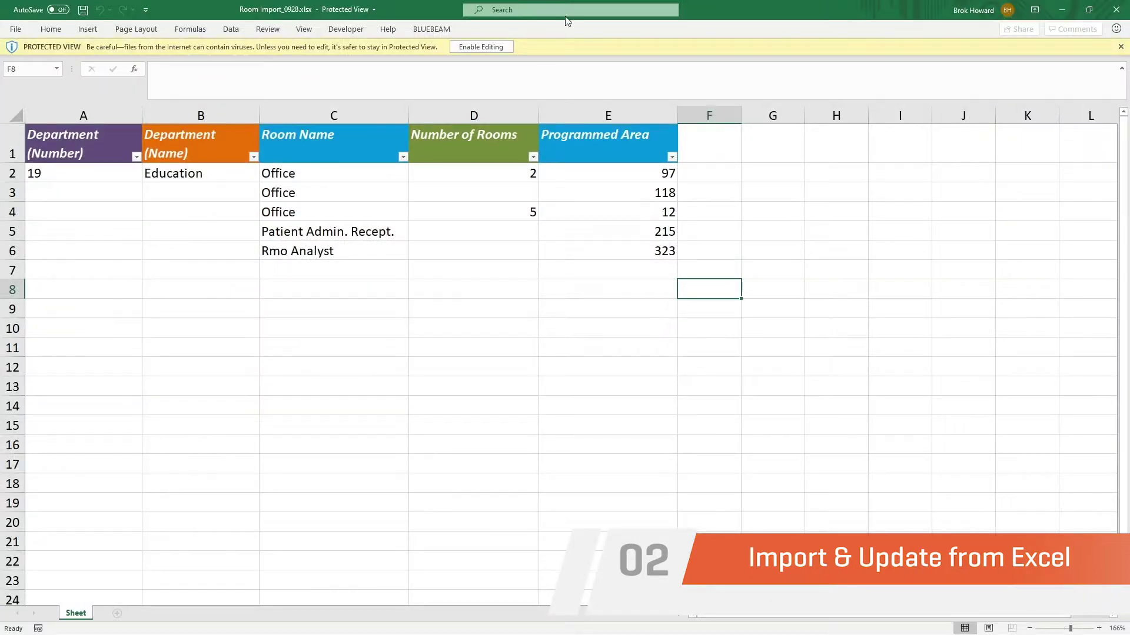
click(1062, 10)
Step: Load Room Import_0928.xlsx into the Rooms import dialog and accept the column mapping
click(98, 49)
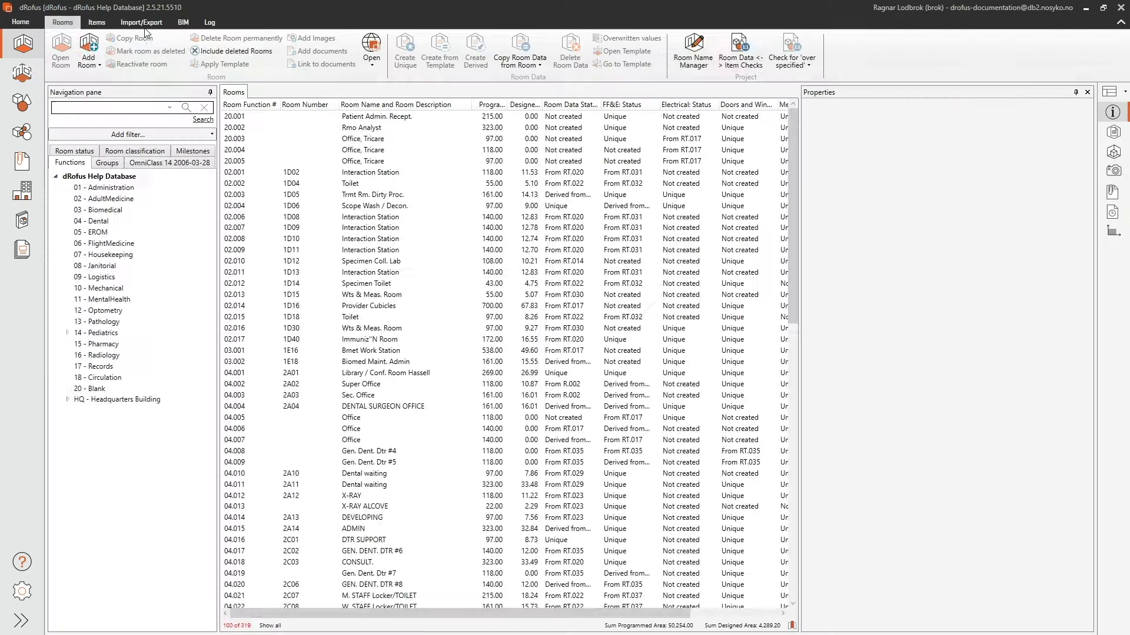
click(142, 23)
click(95, 37)
drag(765, 98, 765, 6)
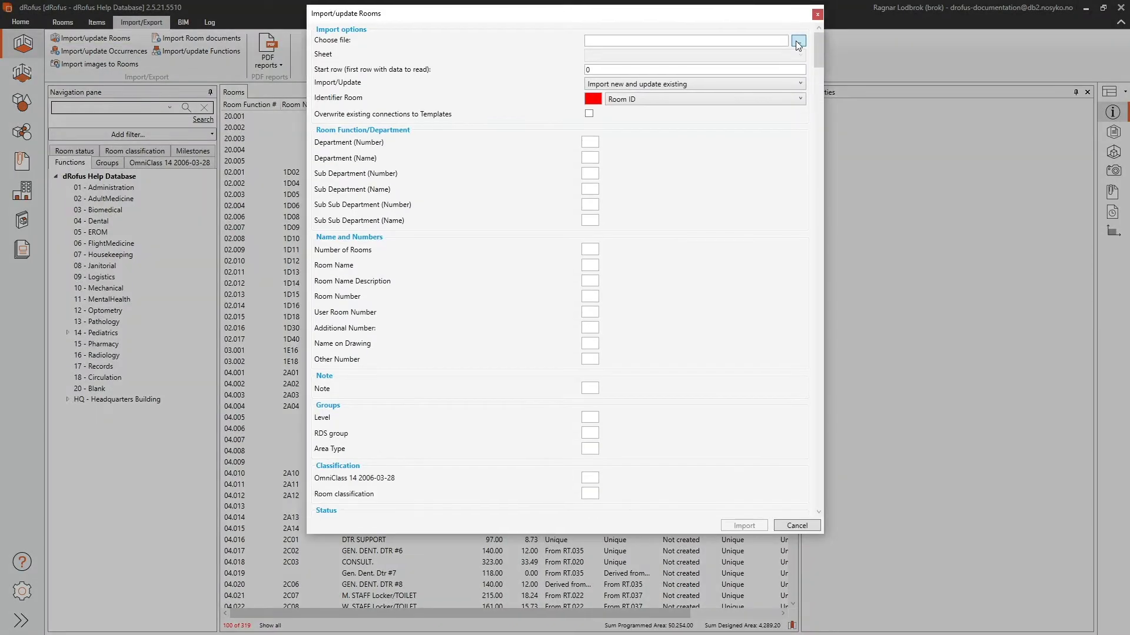
click(798, 40)
click(504, 154)
click(832, 549)
key(Return)
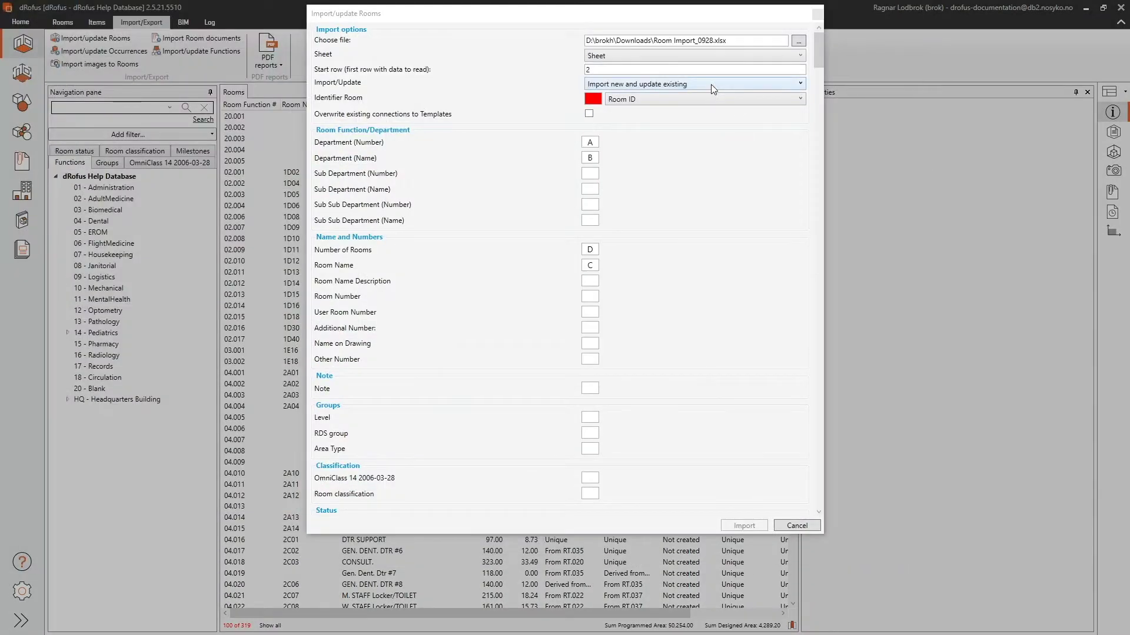
Step: Set the import mode to Import new and import the rooms
click(711, 83)
click(649, 114)
scroll(711, 406, down, 2)
scroll(818, 42, up, 2)
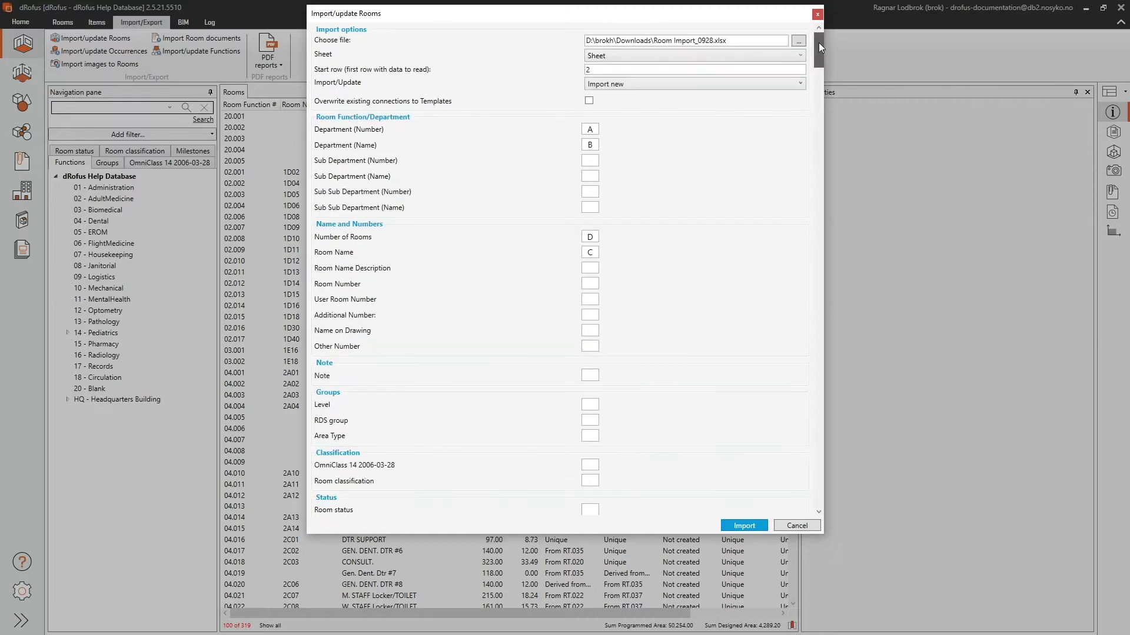
click(743, 525)
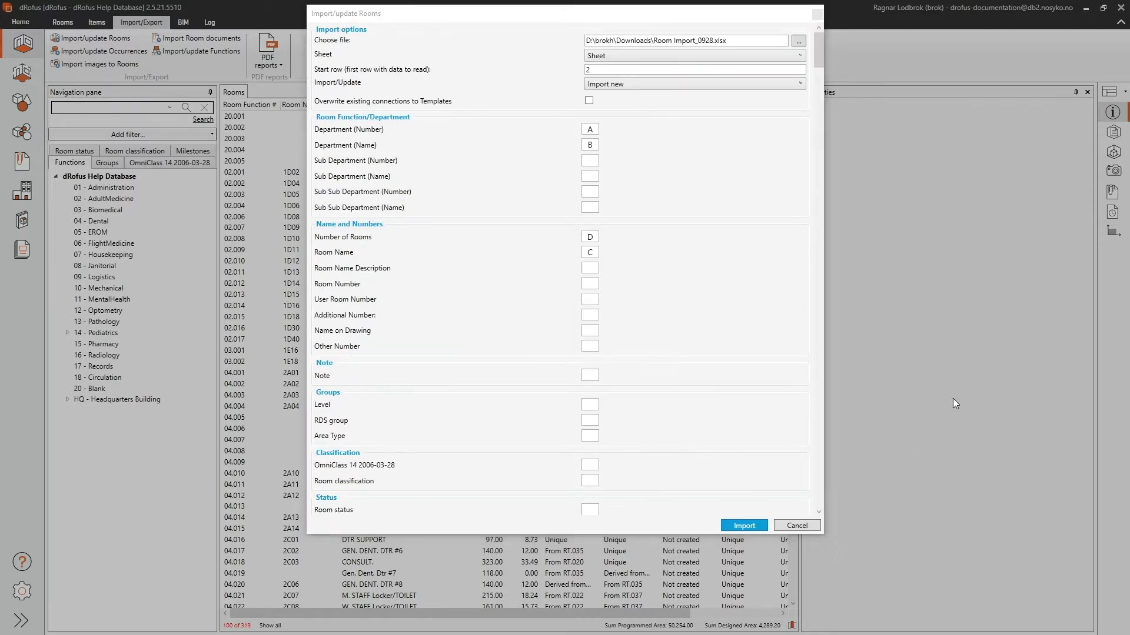
click(605, 368)
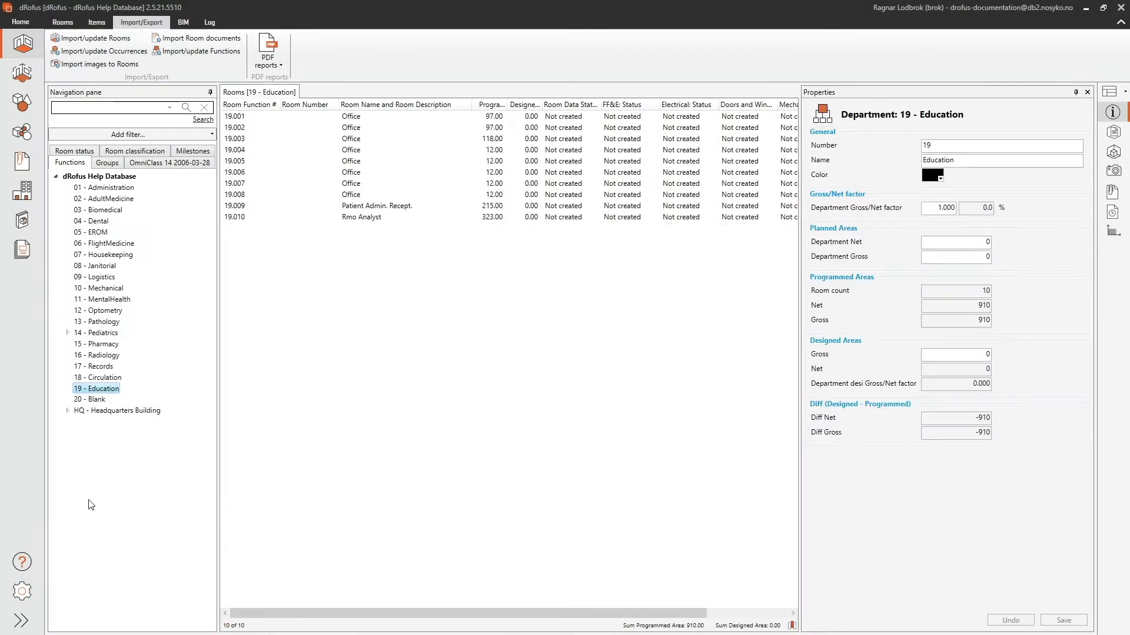
Step: Update the existing Education rooms with room numbers from Room Update_0928.xlsx
click(94, 39)
click(798, 86)
click(665, 129)
double_click(665, 129)
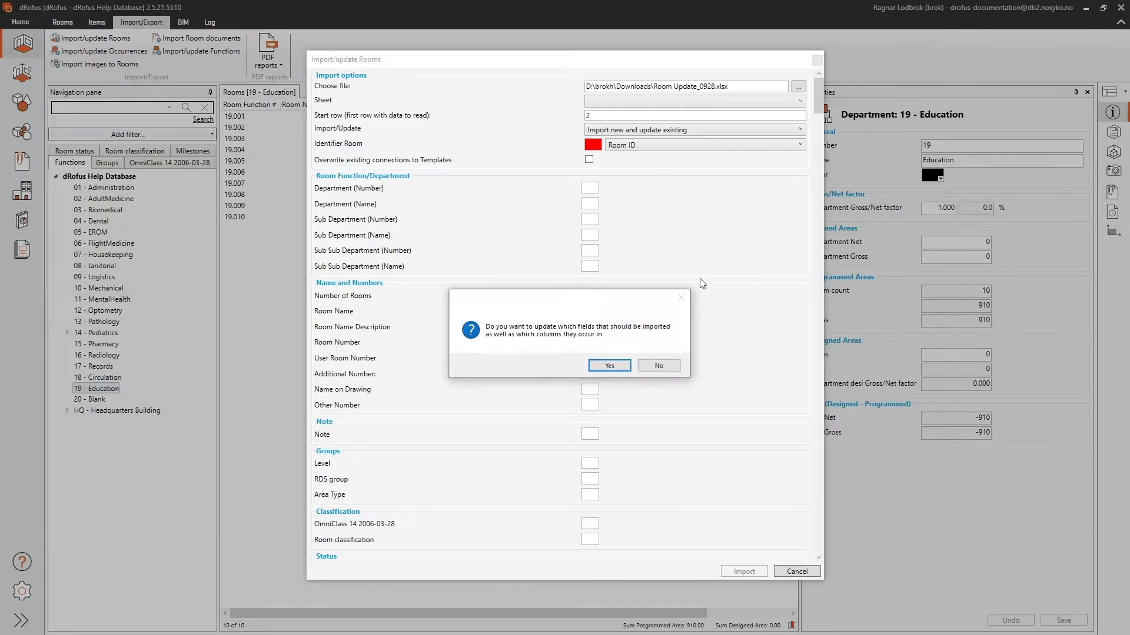
key(Return)
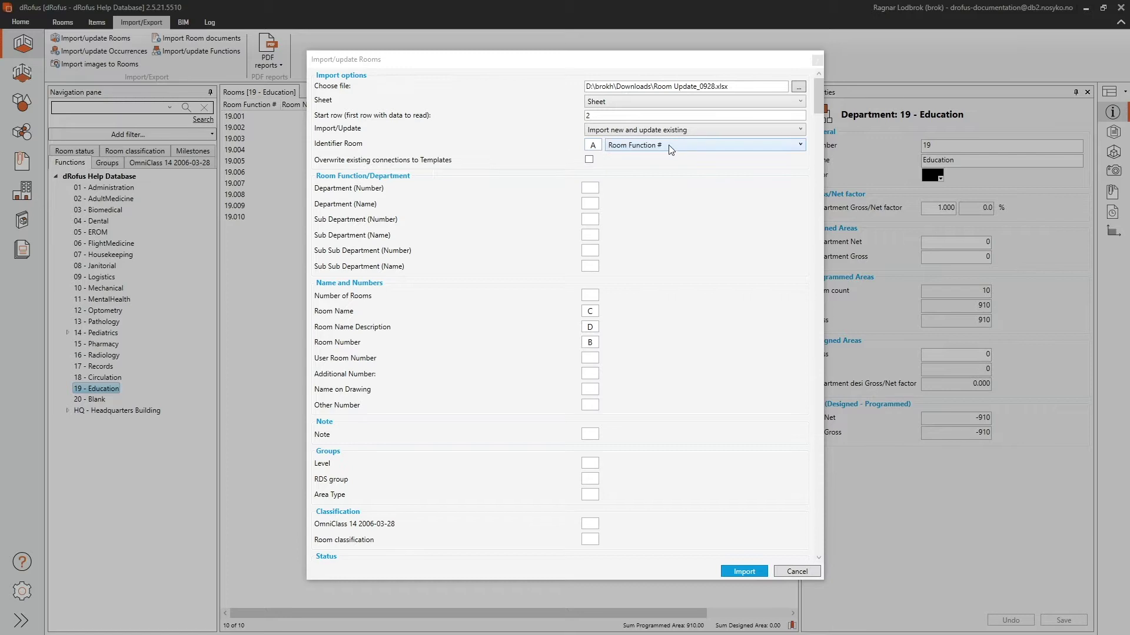
scroll(640, 338, down, 10)
drag(820, 118, 821, 93)
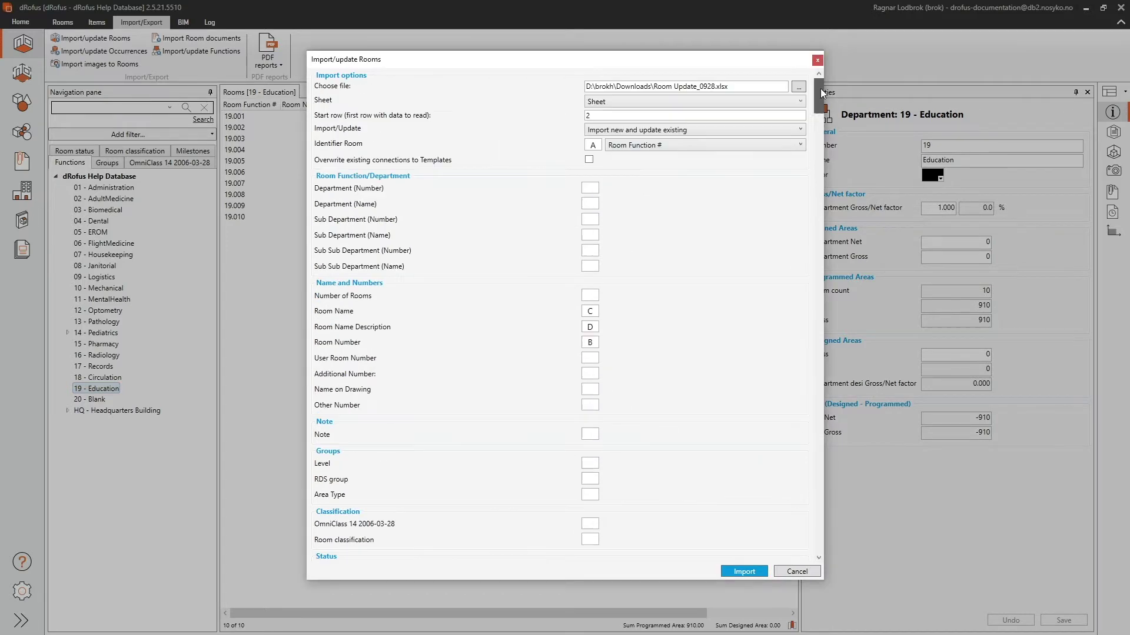
click(753, 574)
click(612, 366)
Step: Load Room Import_Update_0928.xlsx into the import dialog and accept the column mapping
click(95, 38)
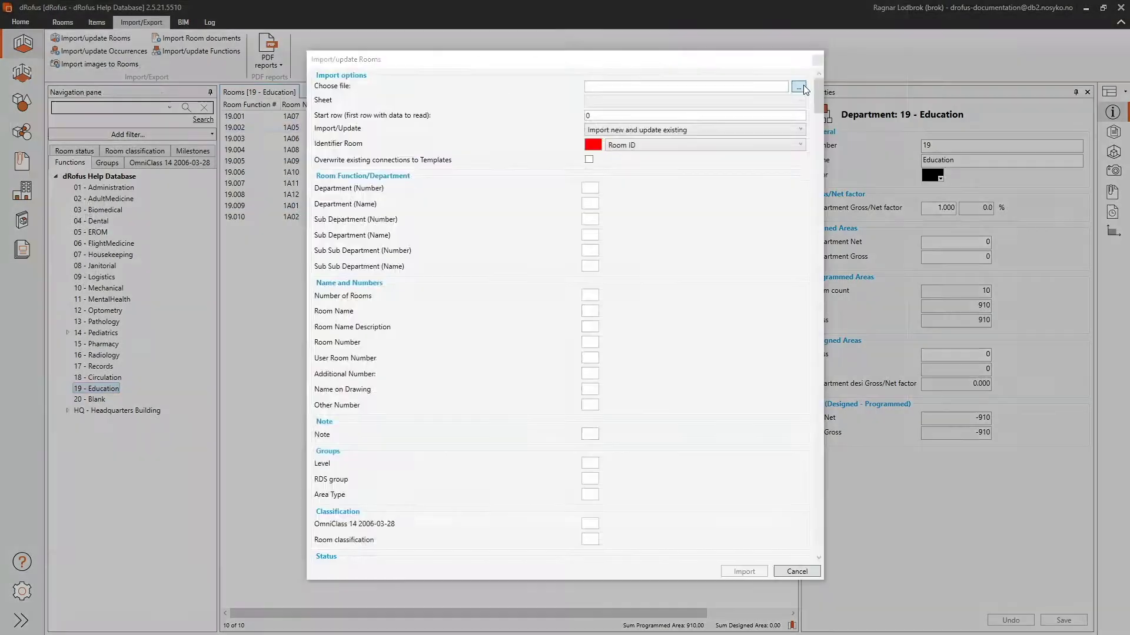
click(803, 85)
click(334, 158)
click(835, 548)
click(611, 366)
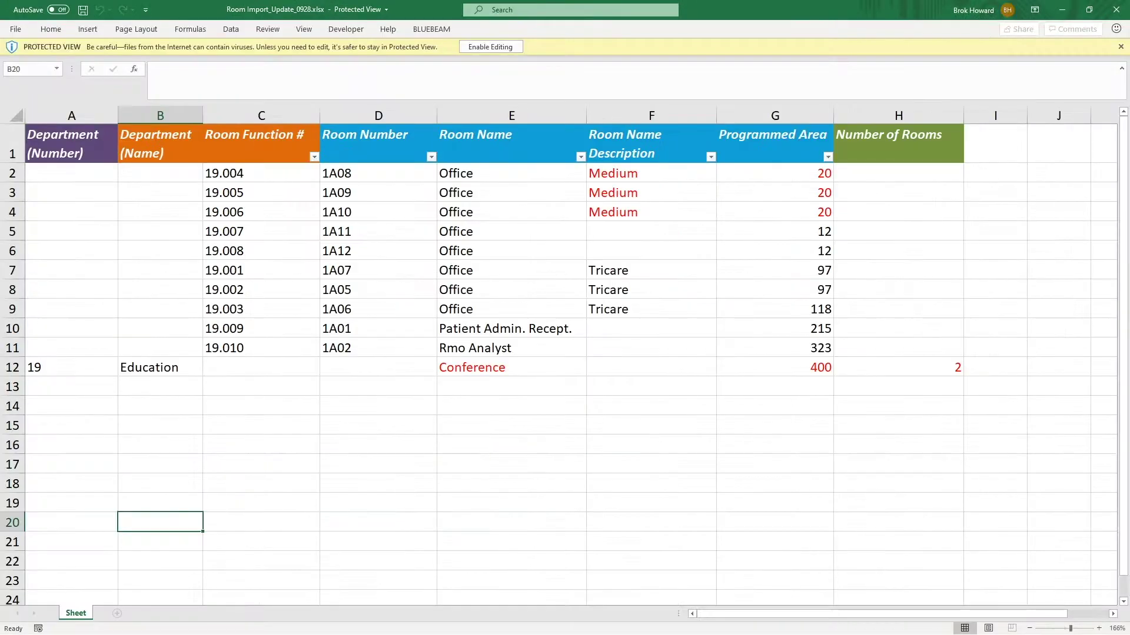
Step: Review the new Conference row and rows 2–12, then import the new and updated rooms
click(8, 367)
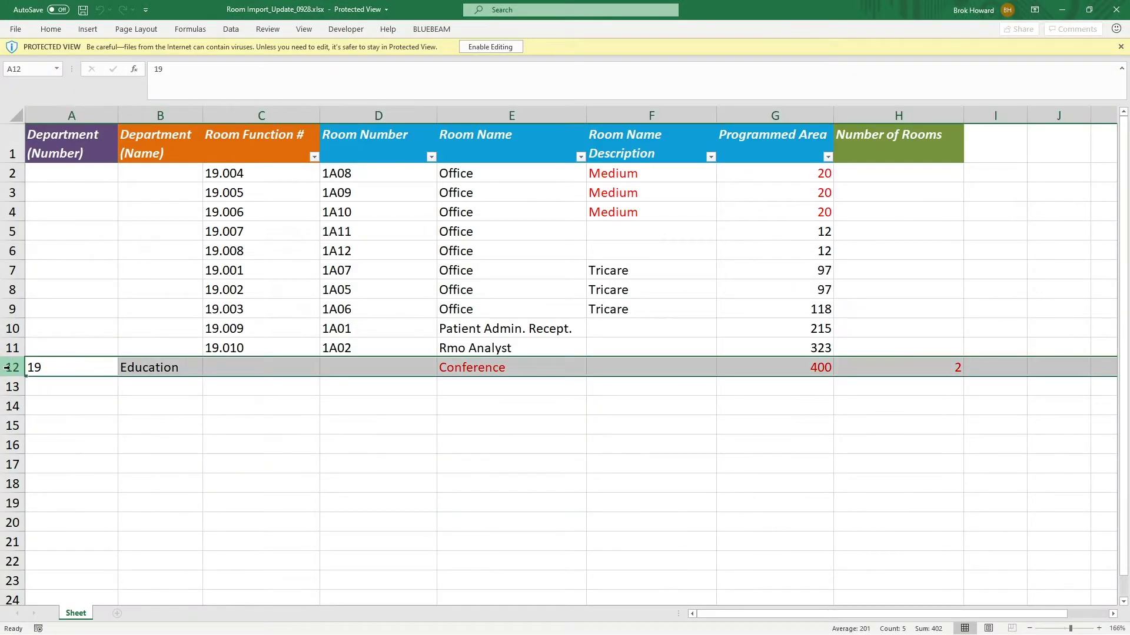
click(80, 422)
drag(12, 173, 12, 368)
click(511, 483)
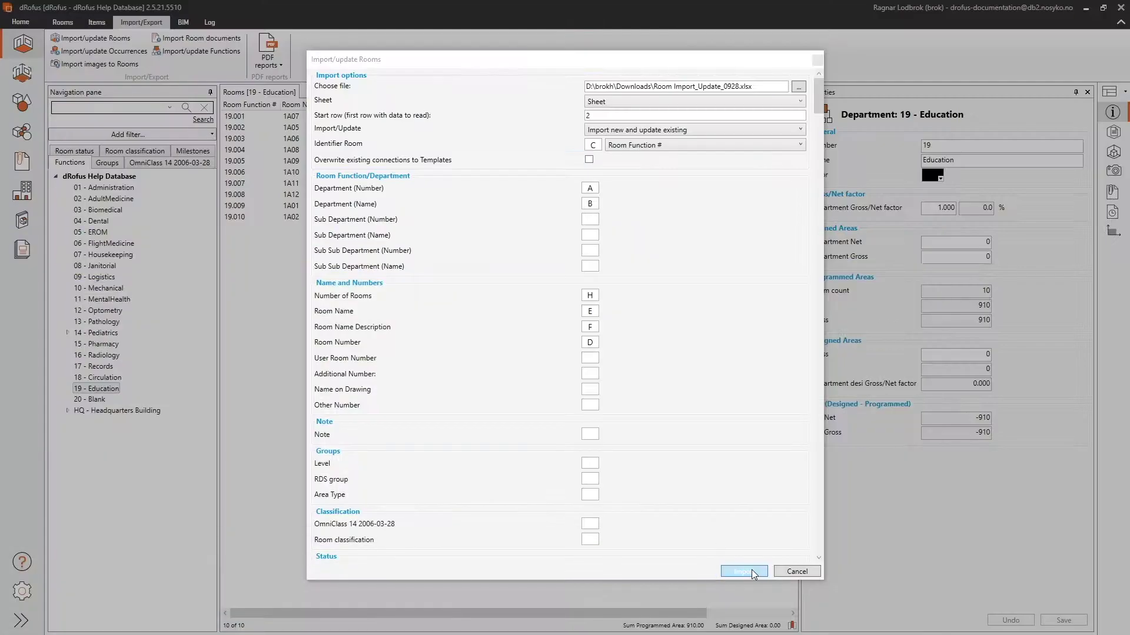
click(744, 572)
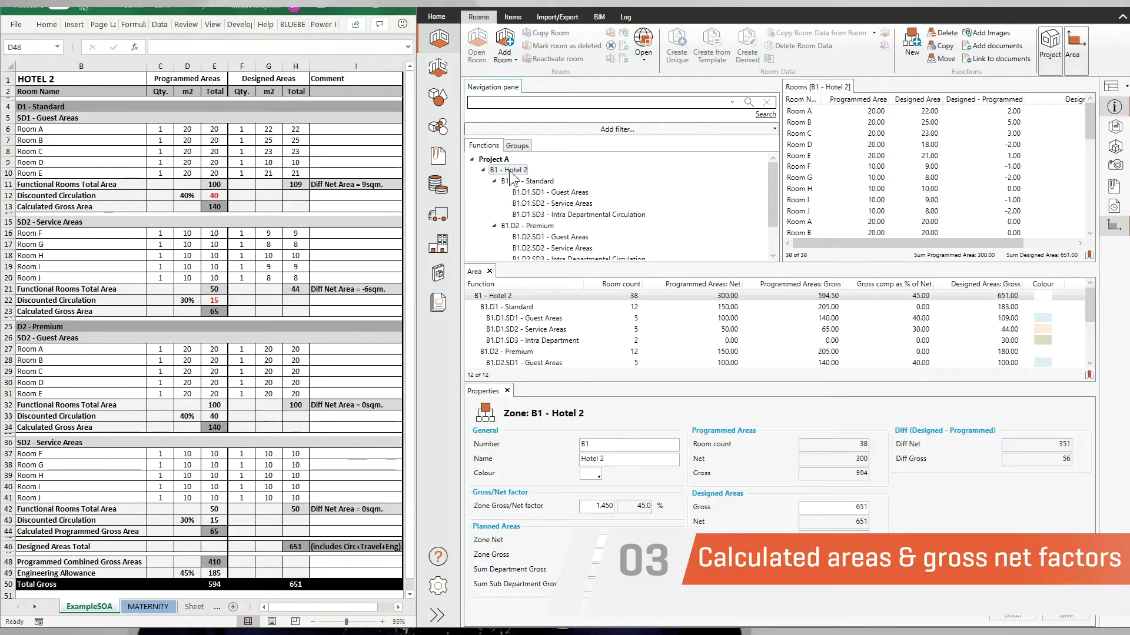
click(559, 194)
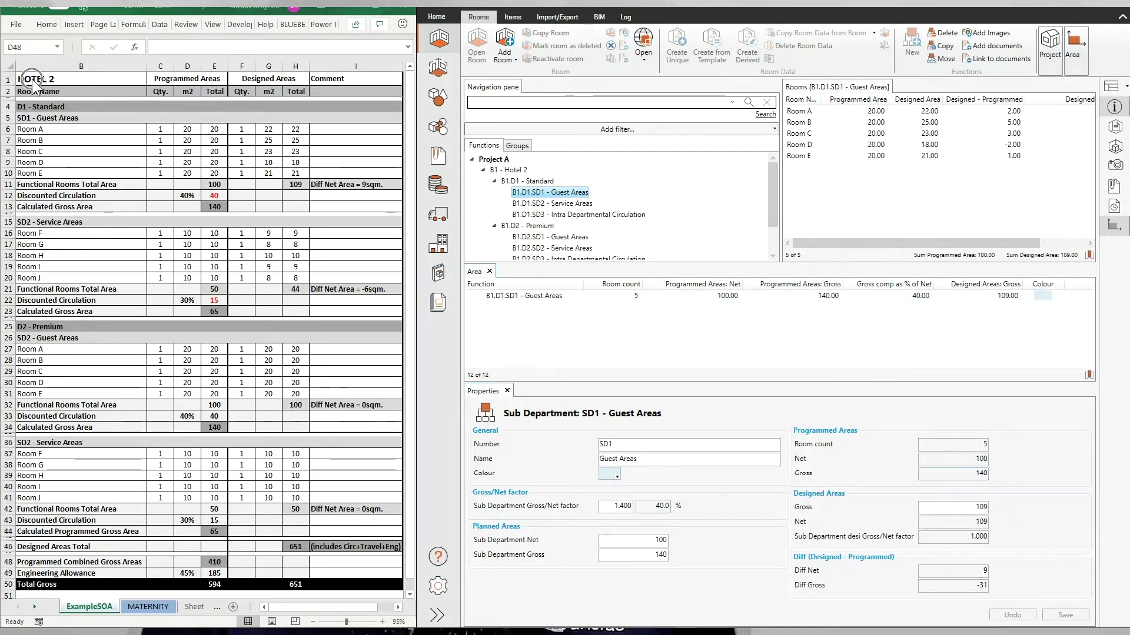
click(510, 170)
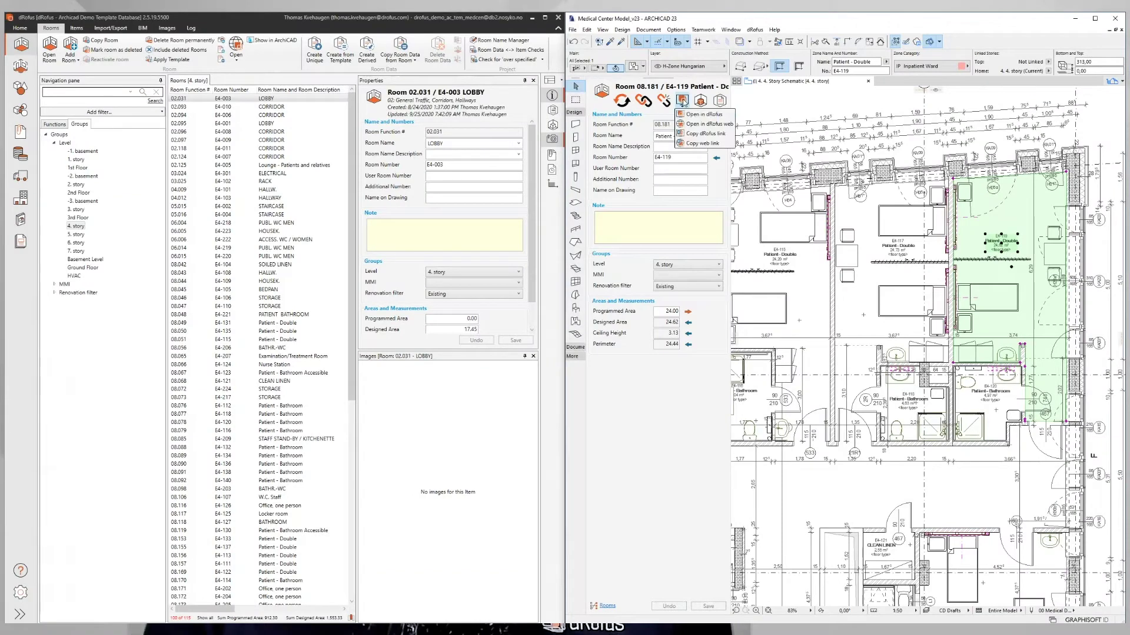
Step: Open room 08.181 E4-119 Patient - Double in dRofus and view its next plan image
click(703, 114)
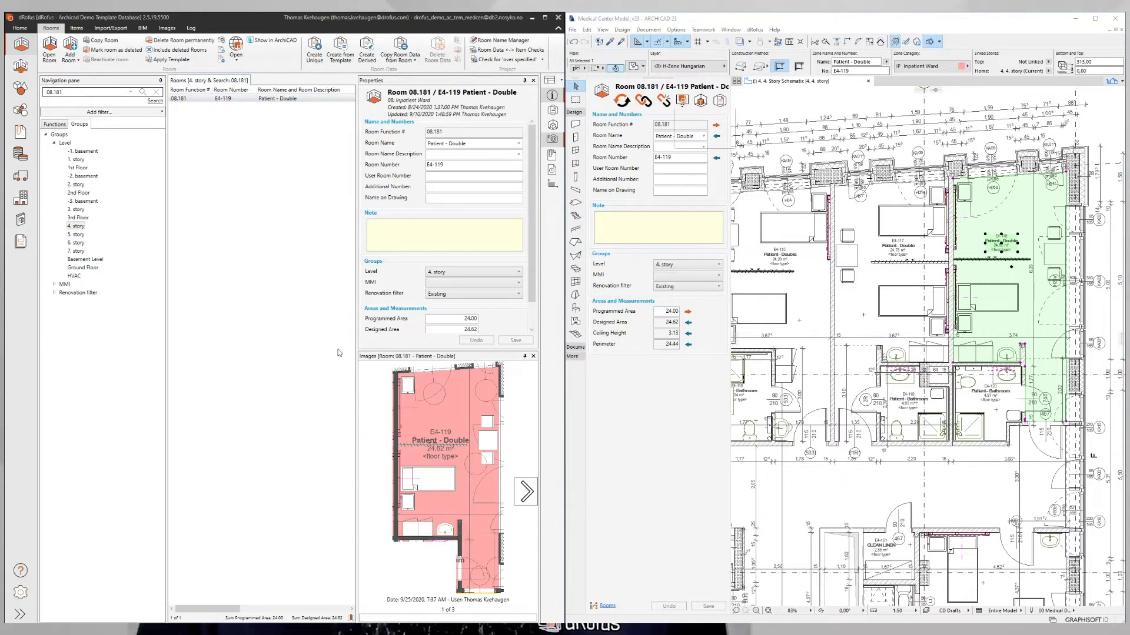
double_click(211, 101)
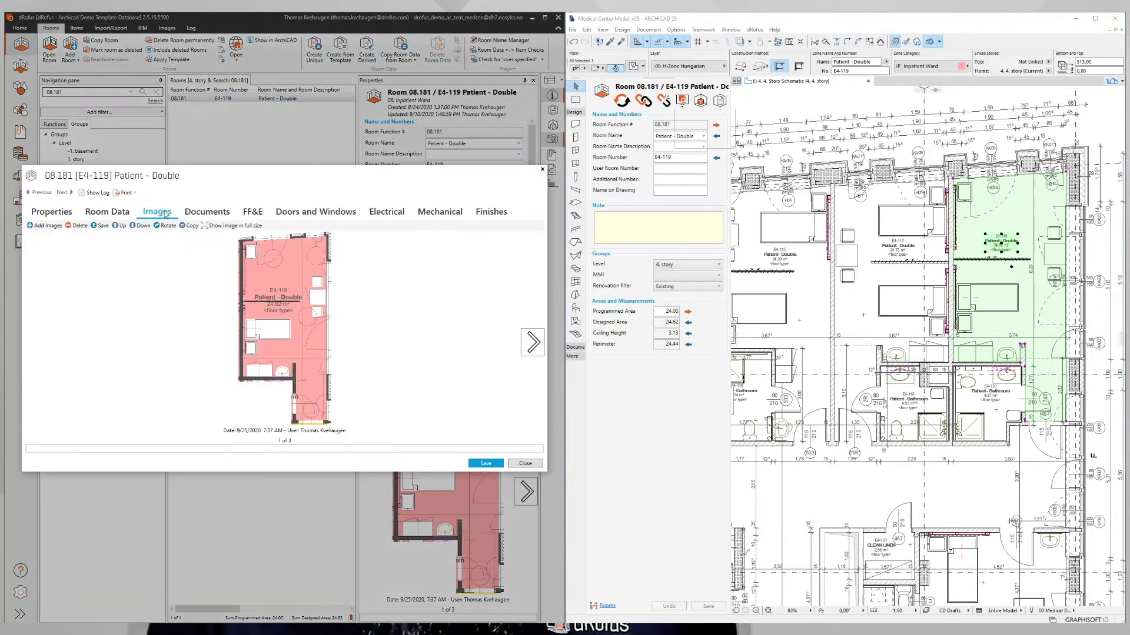
click(531, 344)
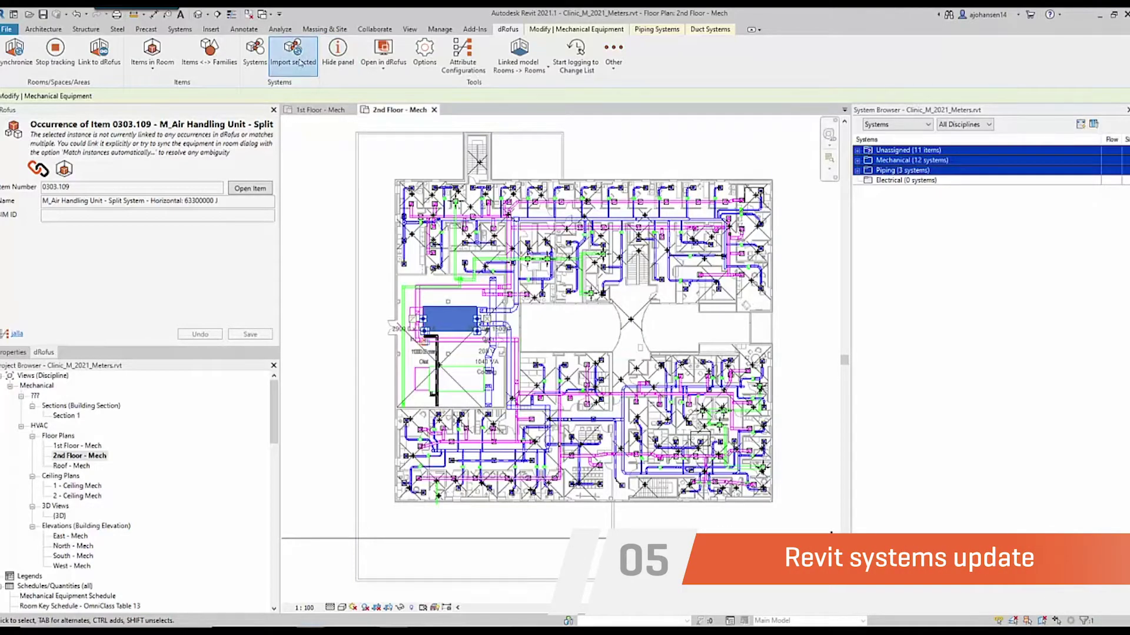
Step: Import AHU-2's supply and return air duct systems from dRofus and show the full synchronization log
click(297, 56)
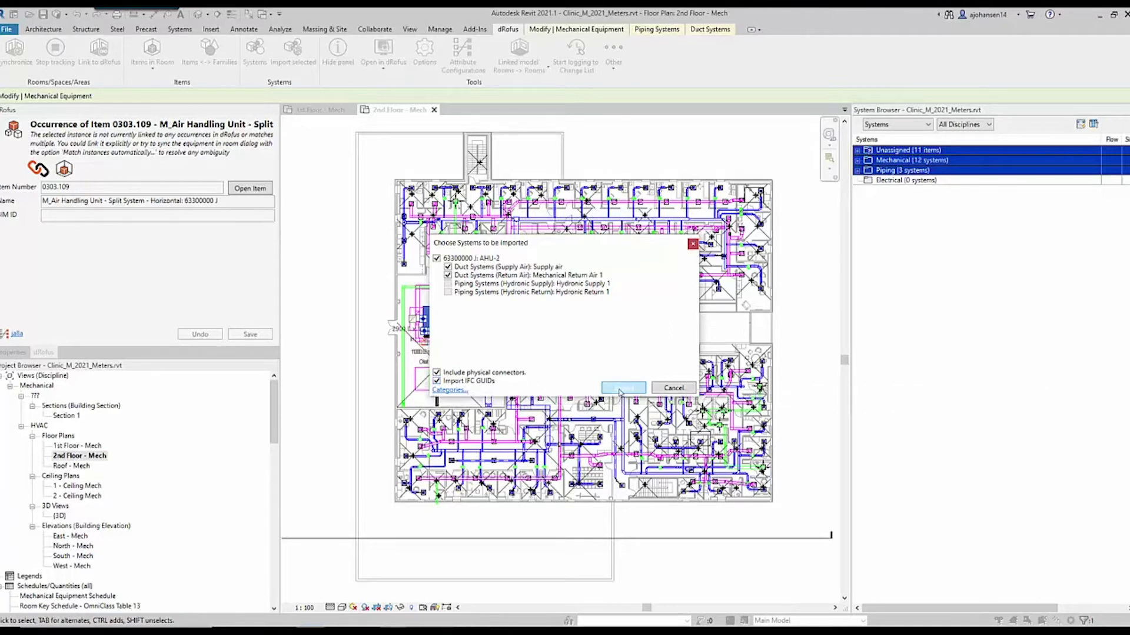
click(621, 389)
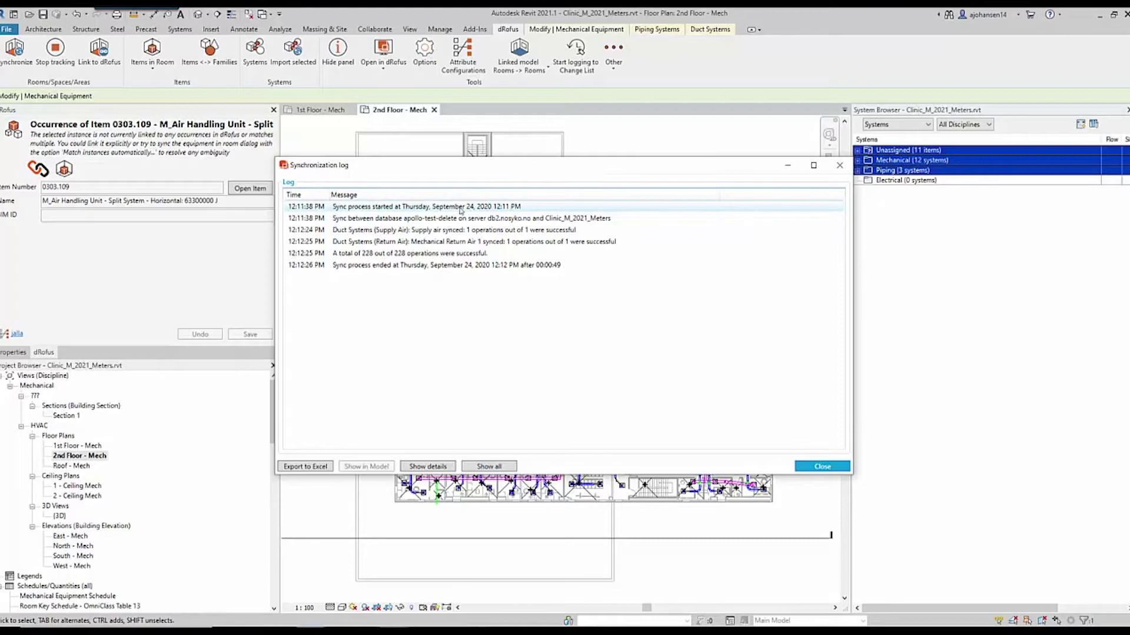
click(499, 468)
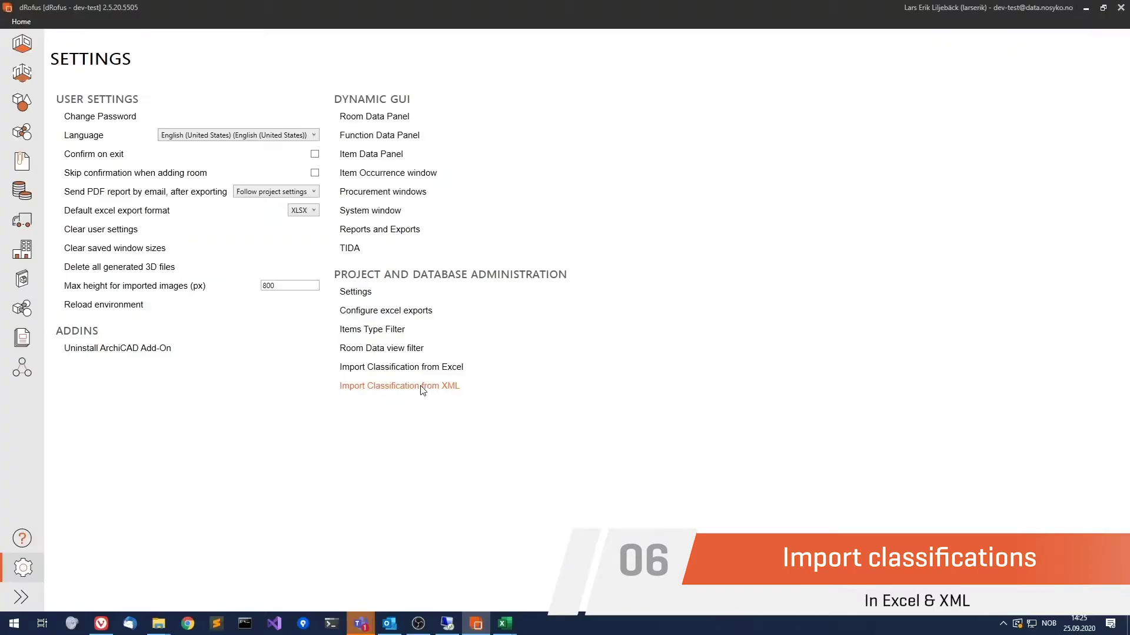
Step: Import the Omniclass_OCCS.xml classification and confirm the OmniClass 2 type settings
click(422, 386)
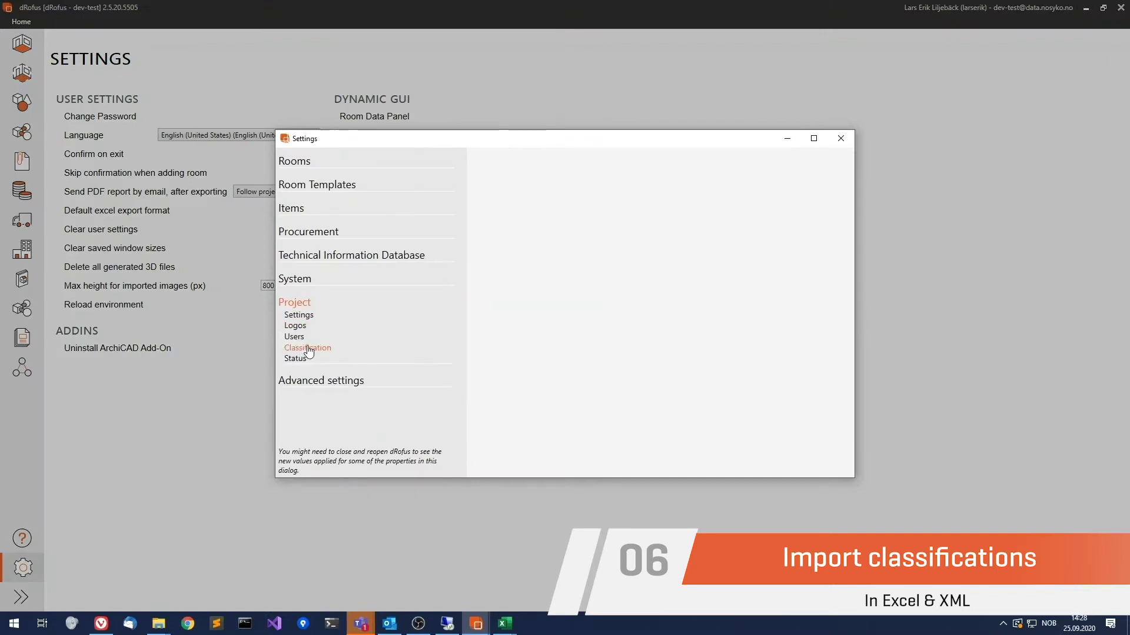
click(308, 348)
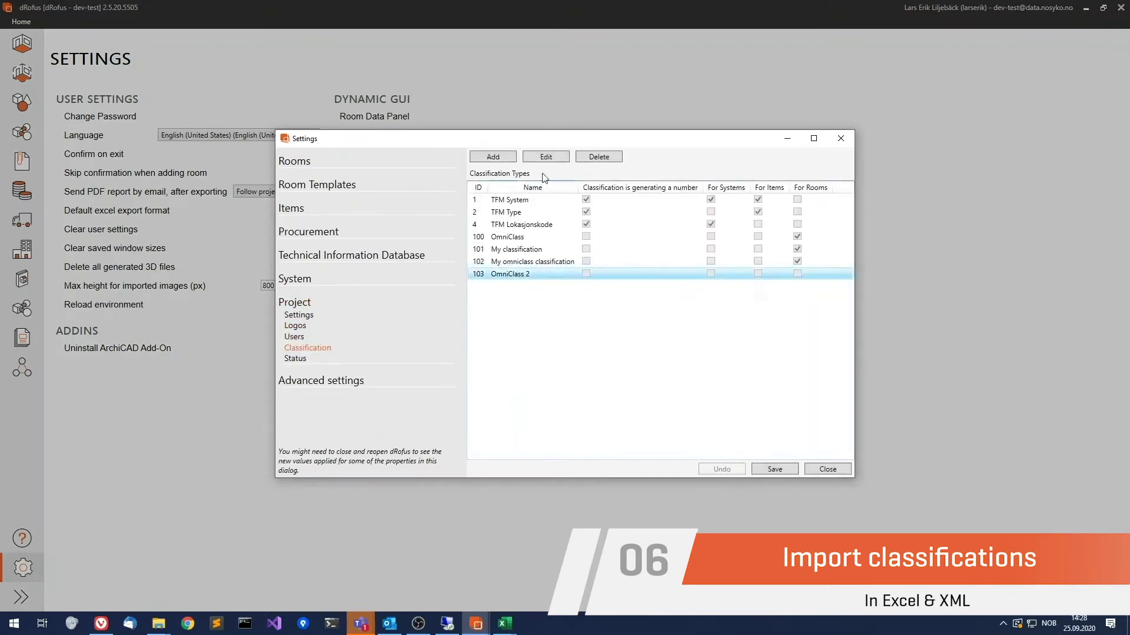
click(545, 158)
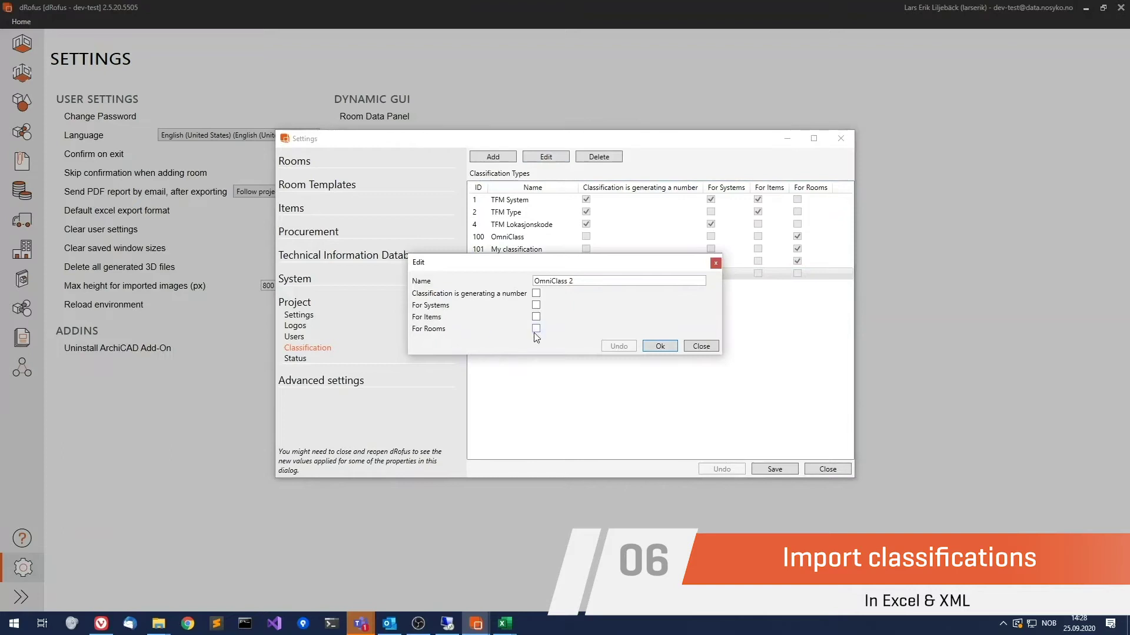
click(649, 349)
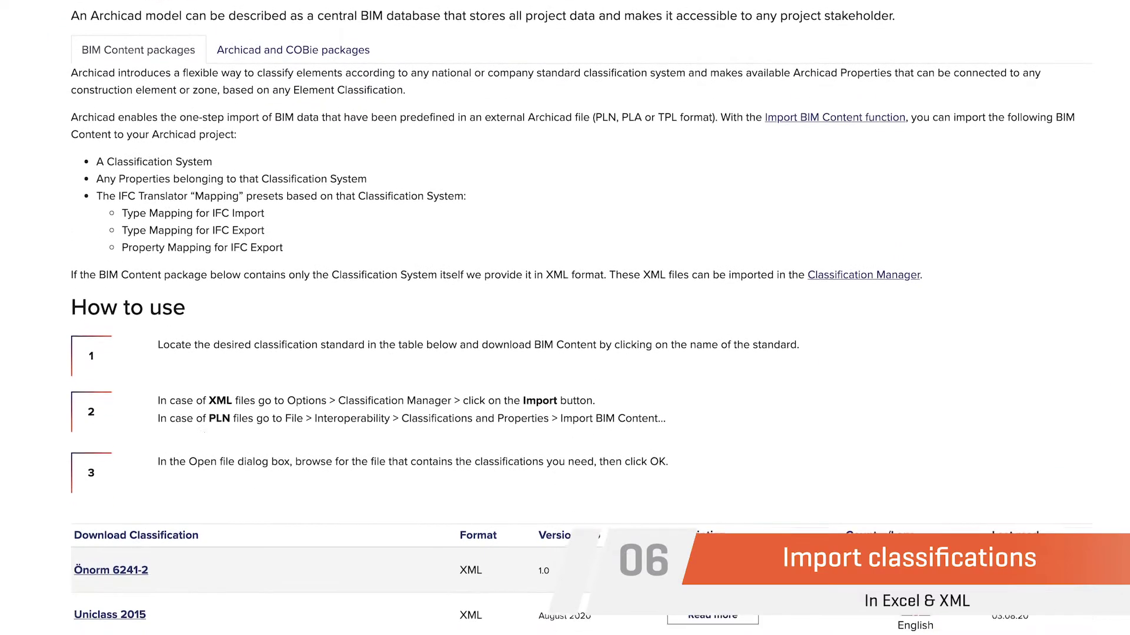
scroll(565, 318, down, 4)
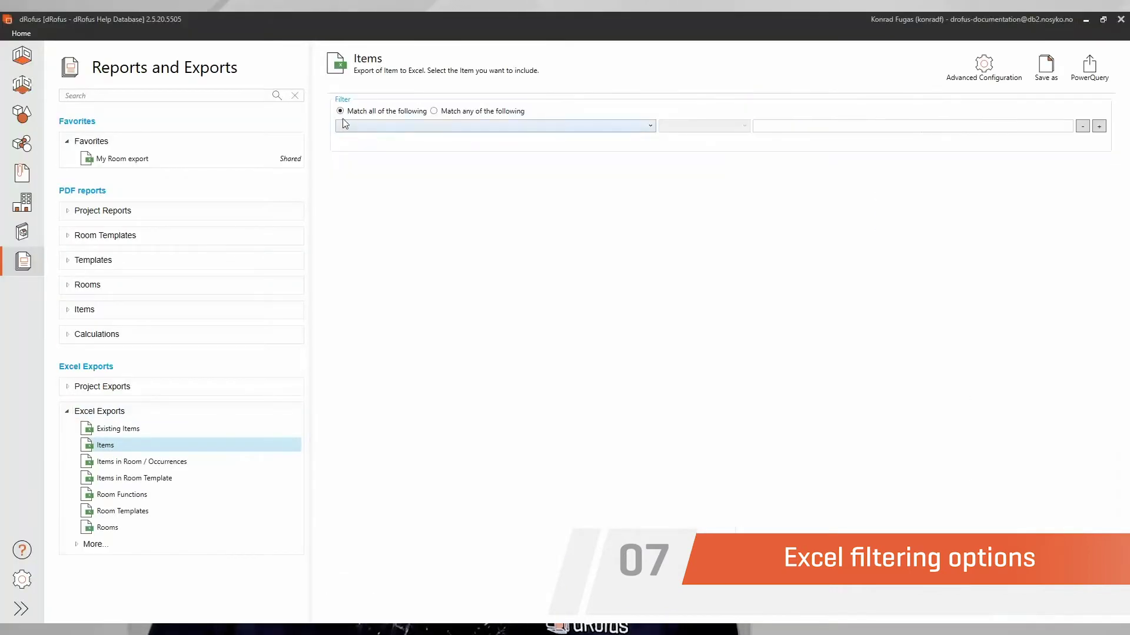
Step: Filter the Items export to Item Group In 0202, 0203
click(366, 127)
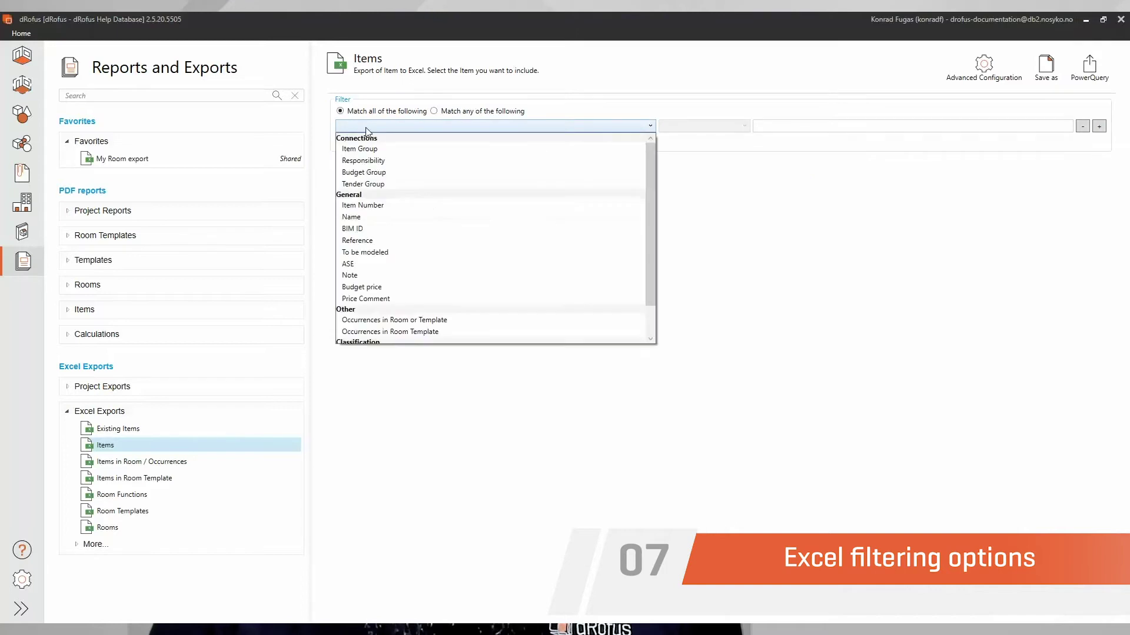
click(423, 149)
click(857, 126)
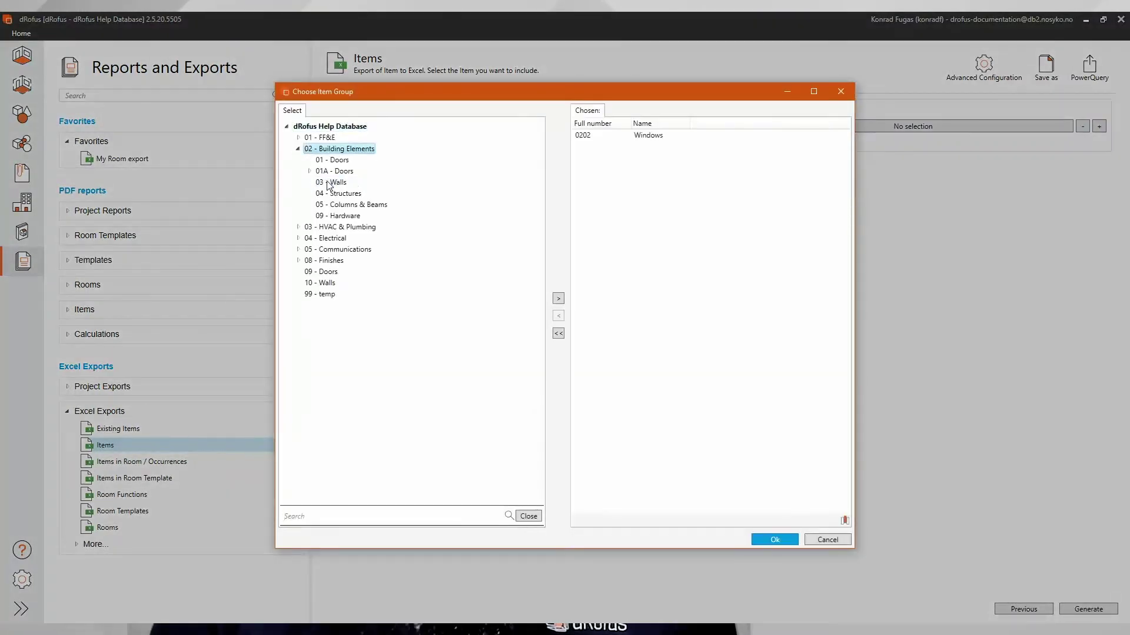
click(774, 540)
Step: Add a second filter condition: Responsibility In ARC, EPLAN
click(1098, 126)
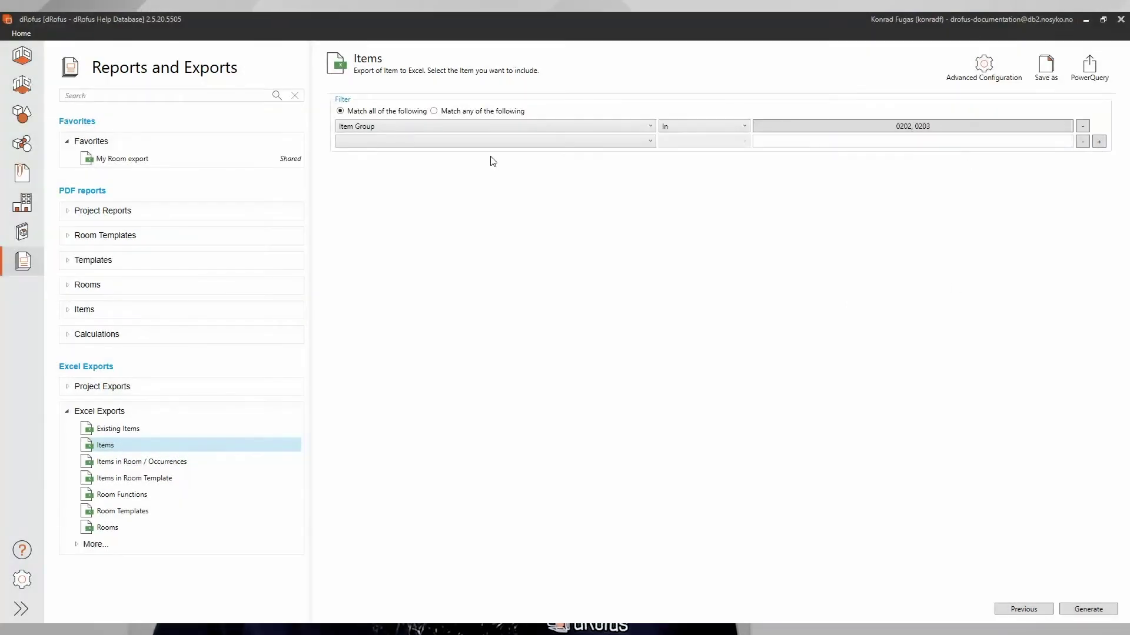
click(483, 141)
click(462, 176)
click(875, 142)
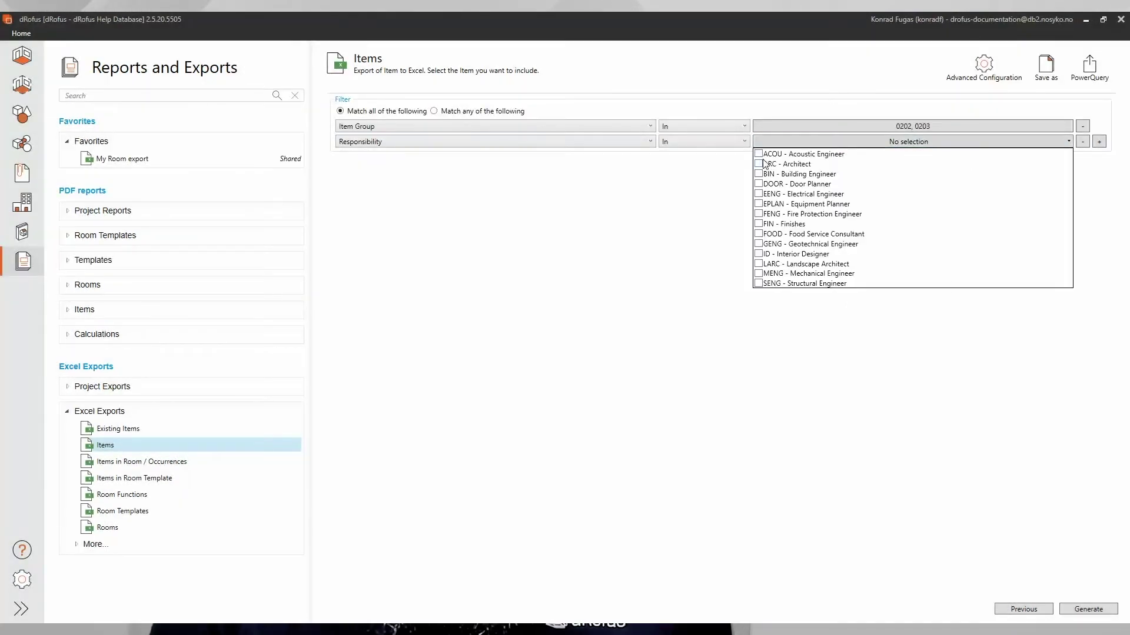
click(758, 204)
click(845, 423)
click(1098, 141)
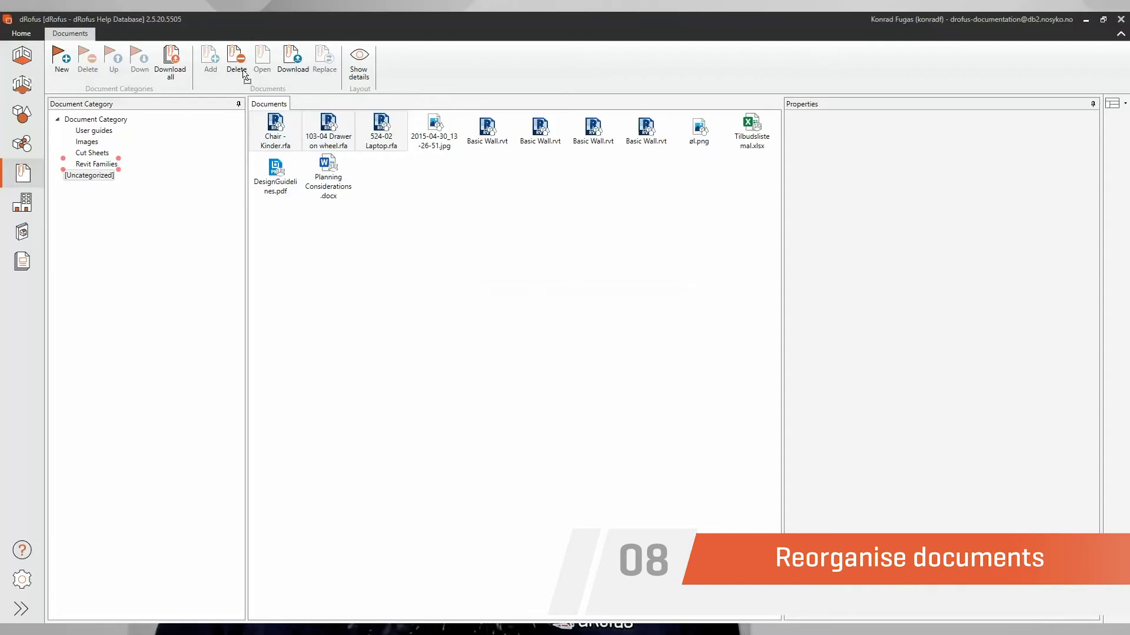
Step: Confirm filing into Revit Families, then move ø1.png and the 2015 photo into Images
click(95, 164)
click(92, 175)
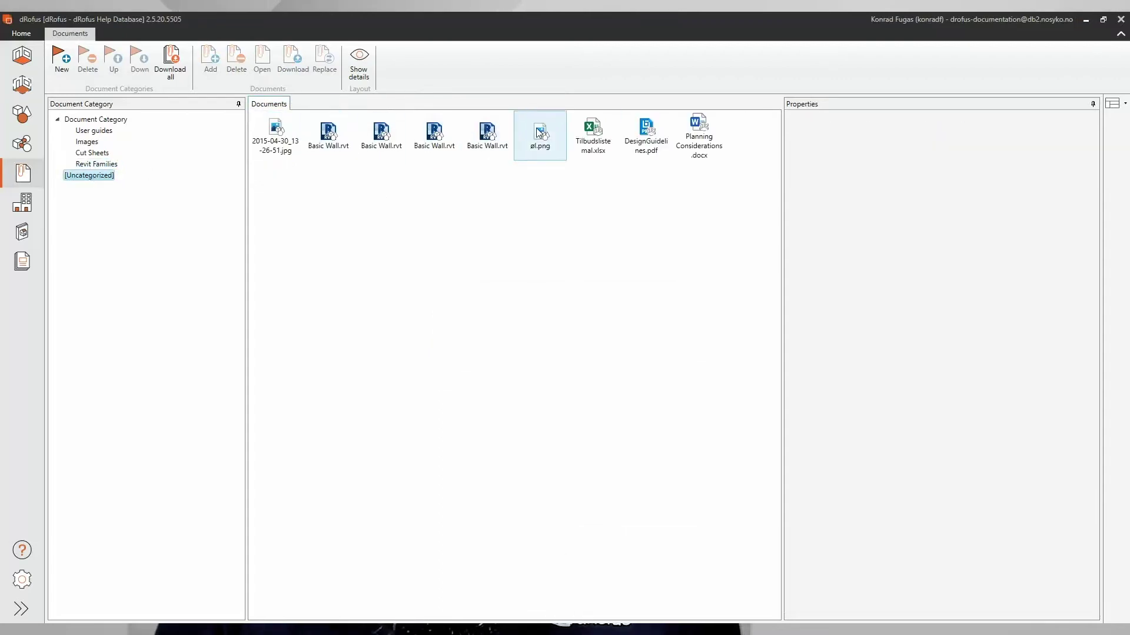
click(537, 134)
ctrl+click(271, 131)
drag(96, 148, 96, 145)
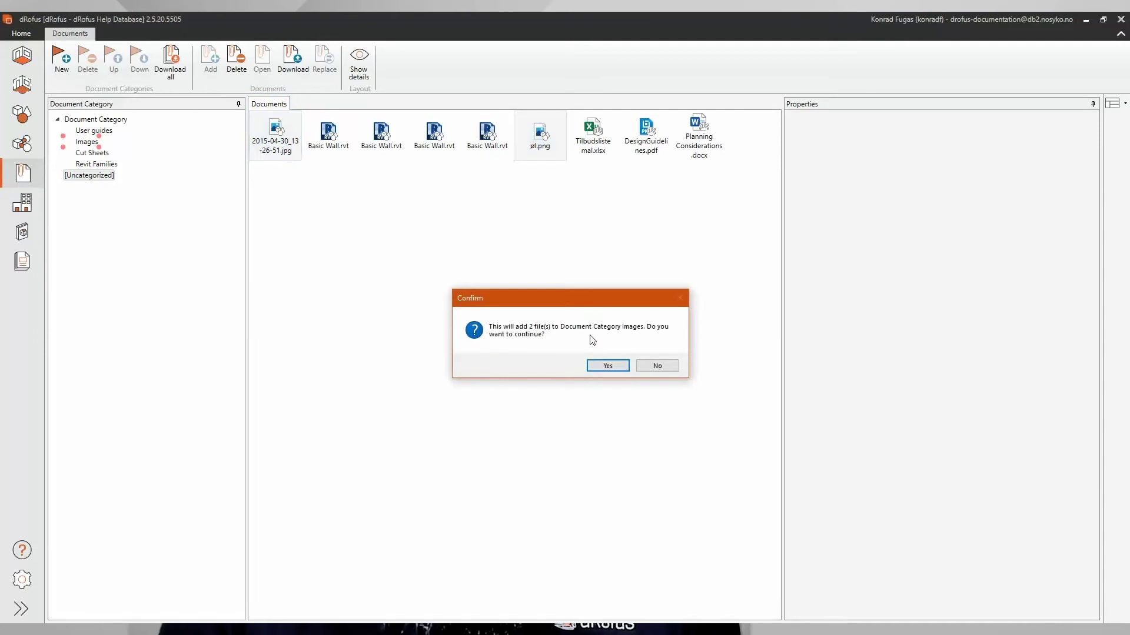
click(609, 368)
Step: Review the Revit Families documents and select the remaining Basic Wall family files
click(97, 164)
click(91, 175)
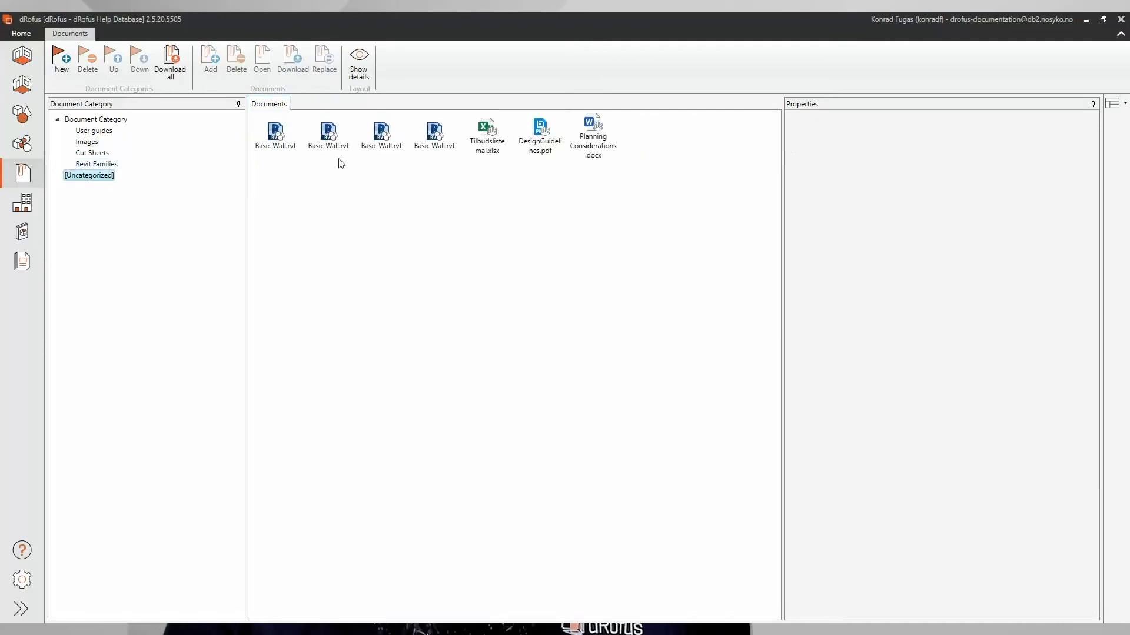
click(434, 132)
click(98, 164)
shift+click(323, 132)
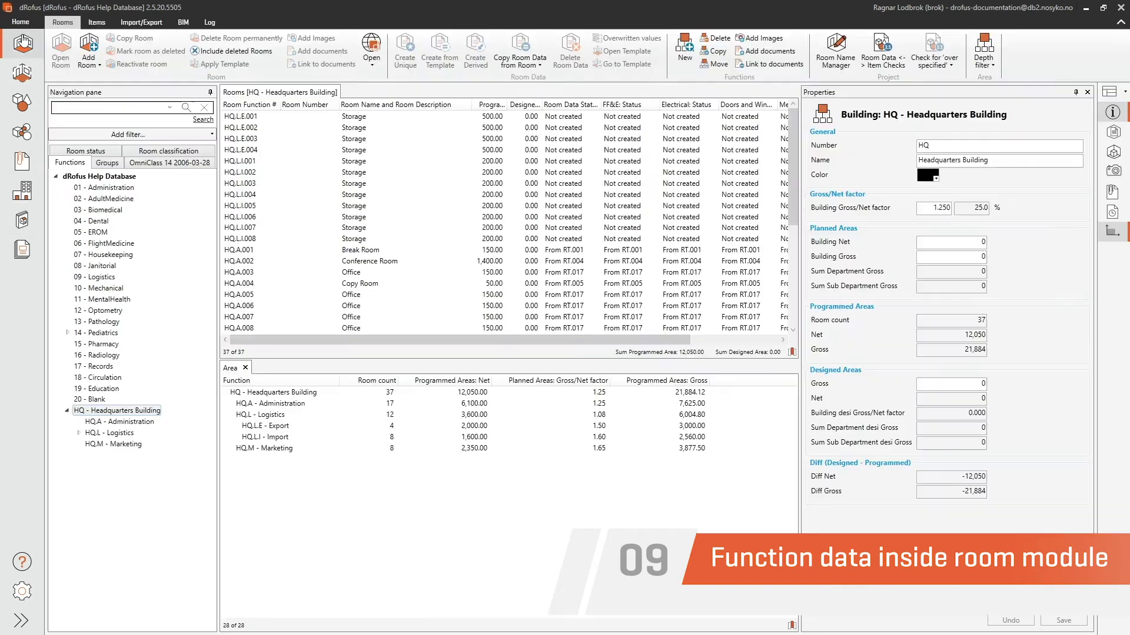
Step: Select HQ.A - Administration and view its Security Level options in Properties
click(124, 422)
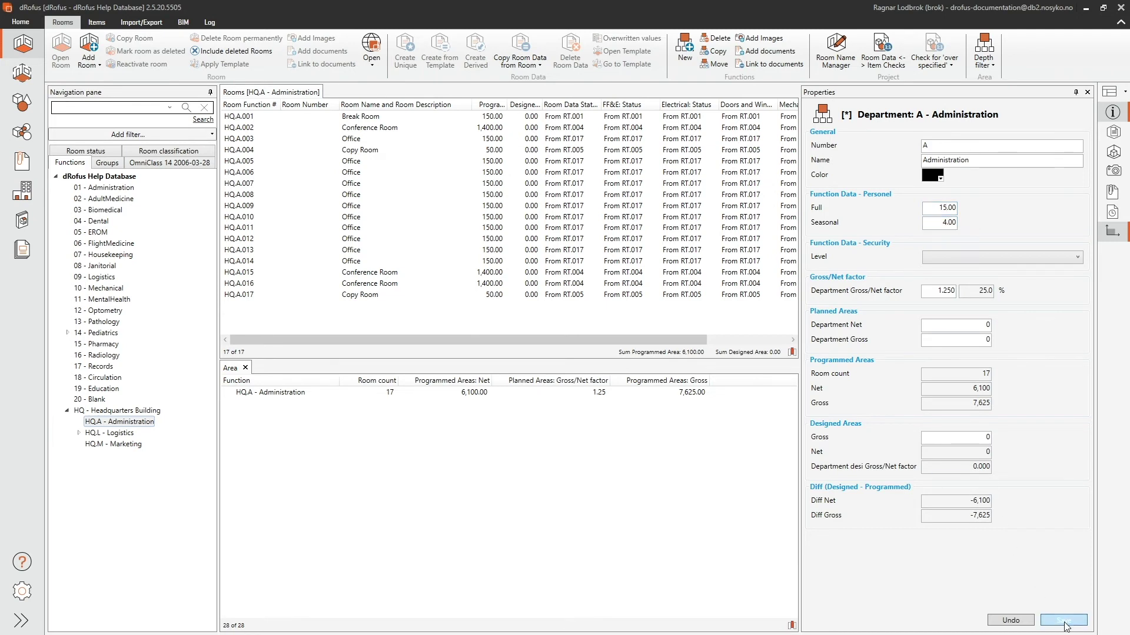
click(1078, 260)
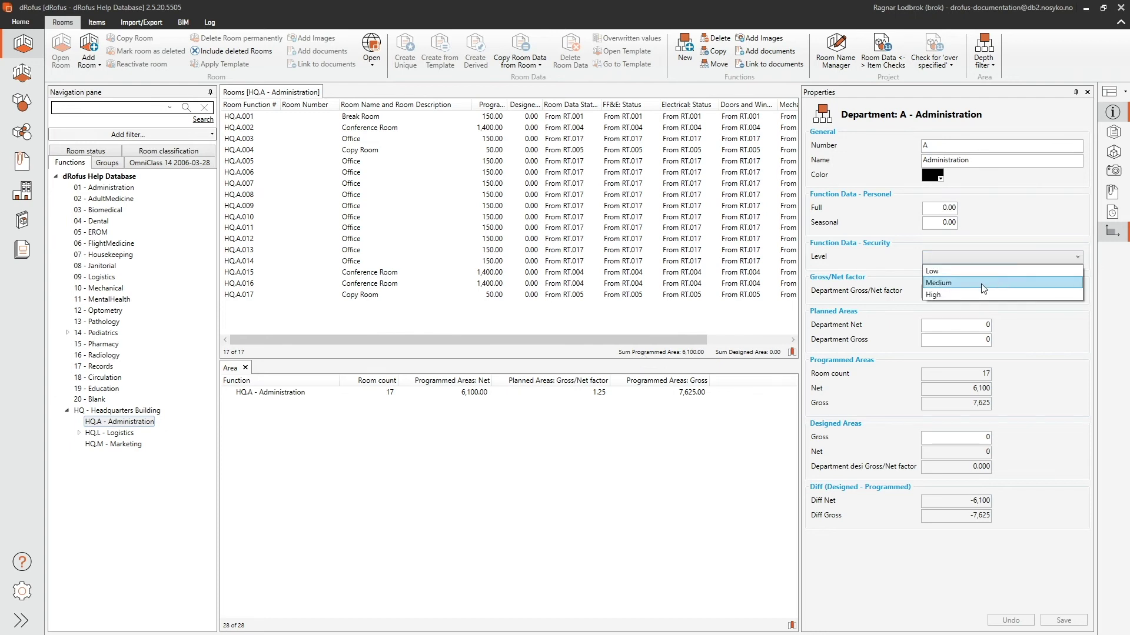